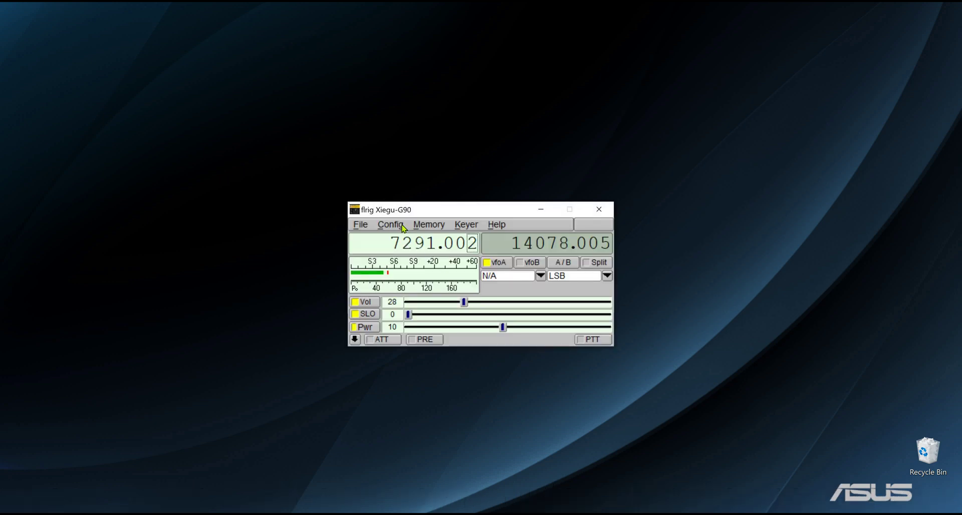
Check the transceiver setup uses rig Xiegu-G90, port COM4 and 19200 baud, and initialize the radio connection.
left_click(391, 225)
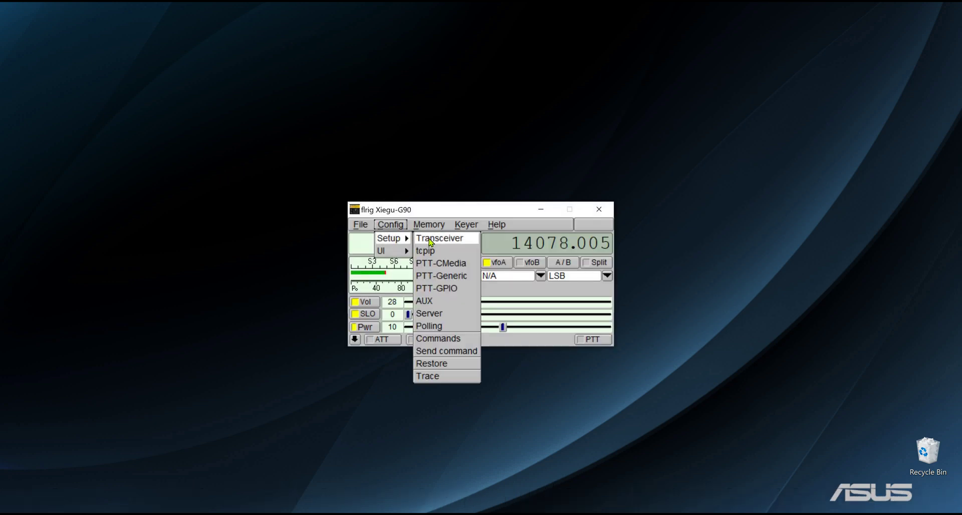
left_click(429, 240)
left_click(680, 196)
left_click(681, 196)
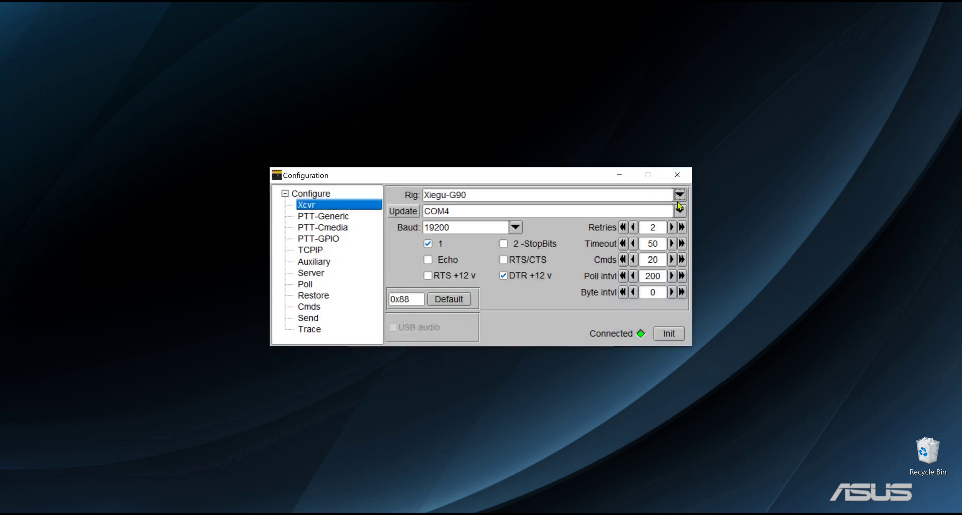
left_click(681, 213)
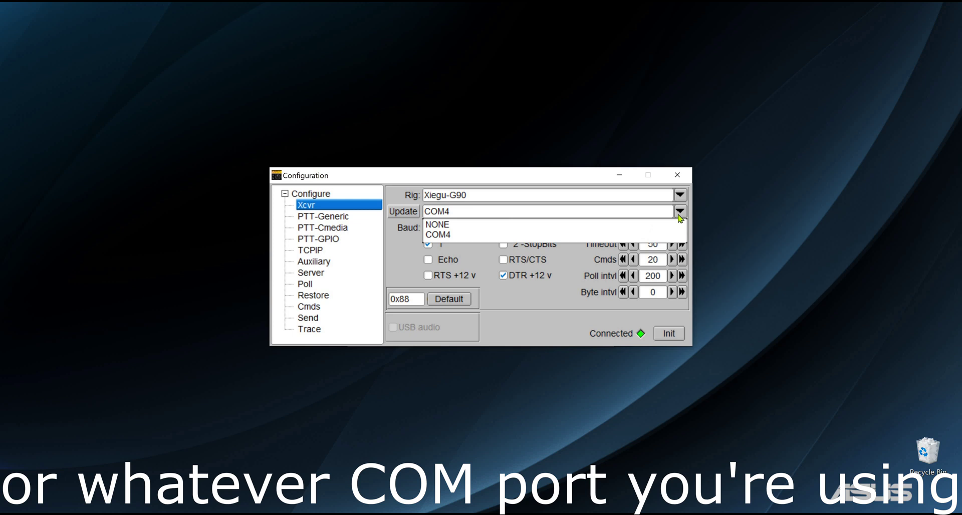
left_click(680, 216)
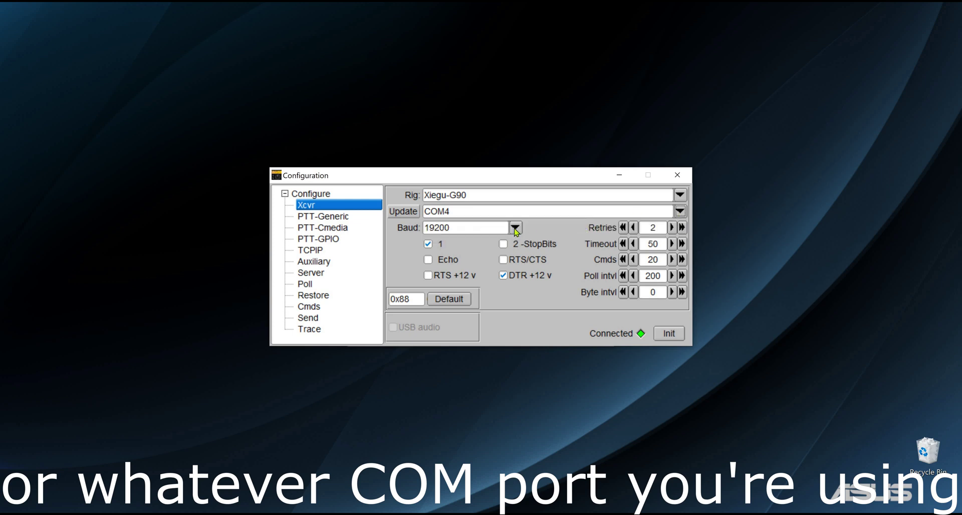
left_click(515, 228)
left_click(515, 230)
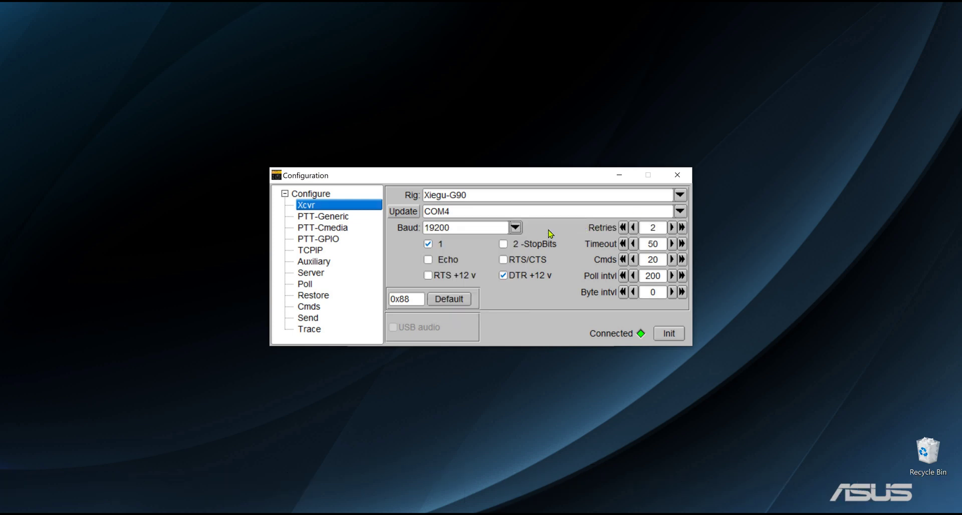
left_click(674, 334)
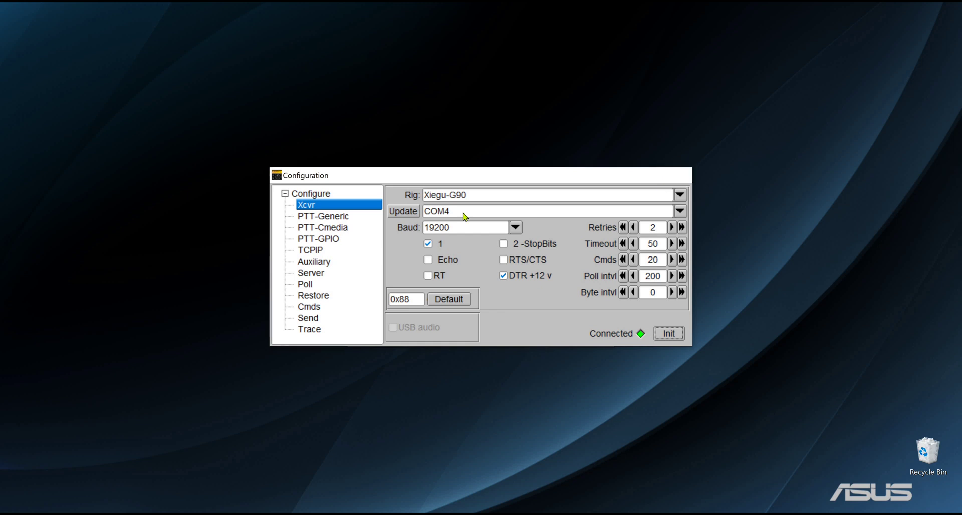
left_click(678, 175)
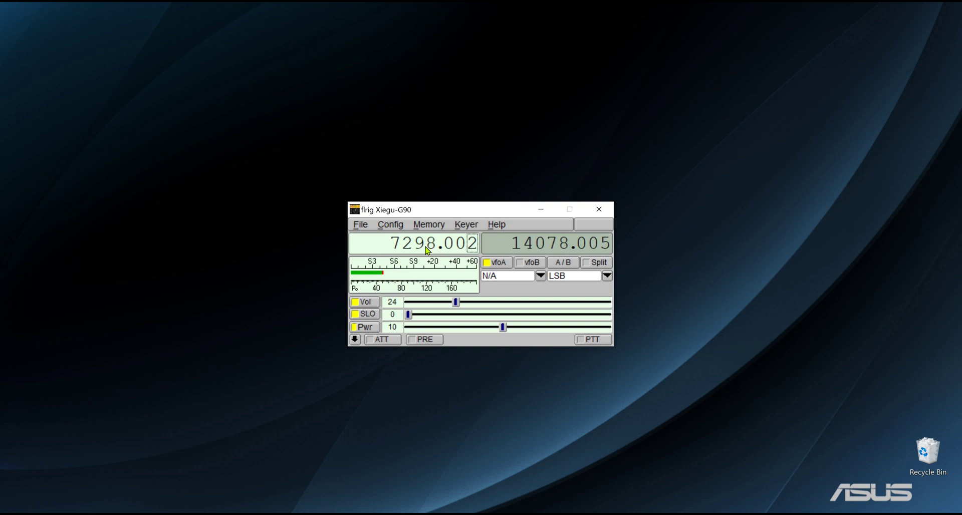
Nudge the VFO A frequency up and down at its kilohertz digit.
scroll(427, 249, "up", 1)
scroll(428, 250, "down", 2)
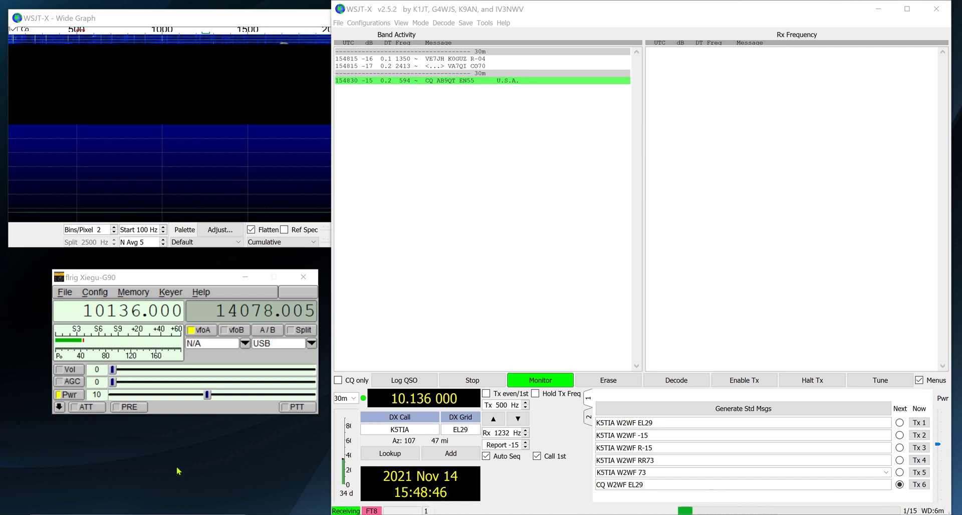
Switch to WSJT-X, review the radio control and soundcard input and output settings, and accept them.
left_click(338, 22)
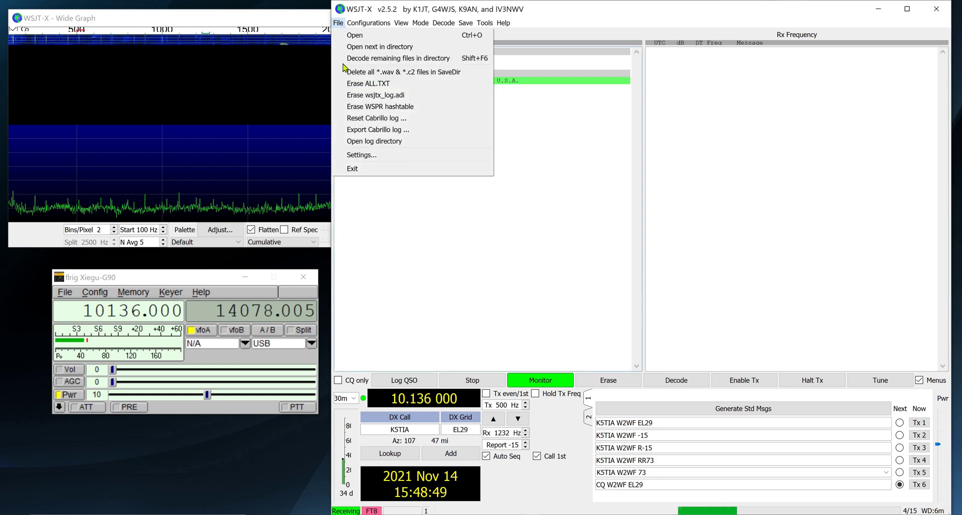
left_click(367, 154)
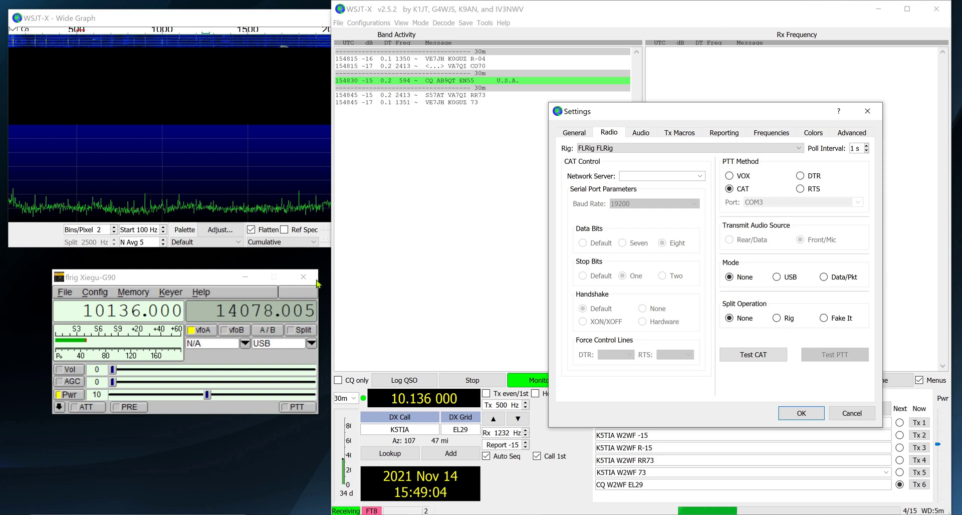
left_click(641, 134)
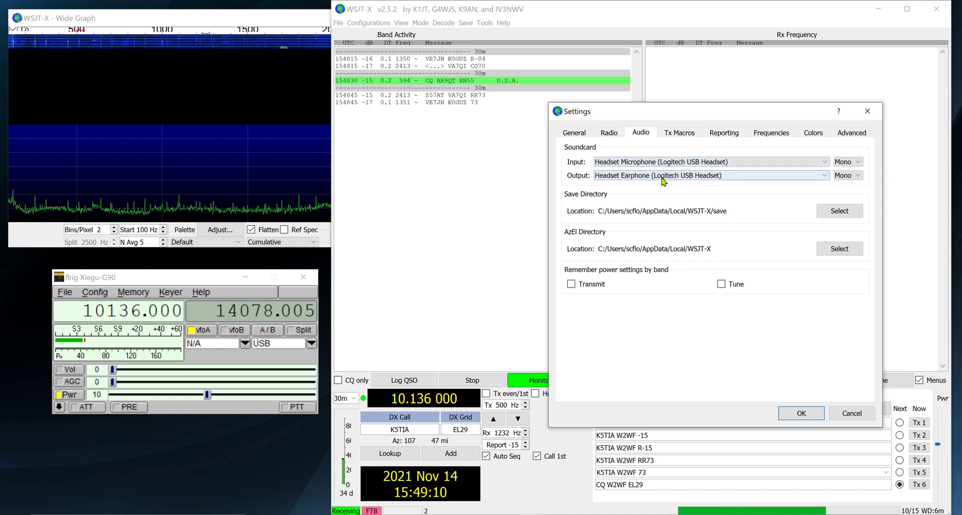
mouse_move(664, 181)
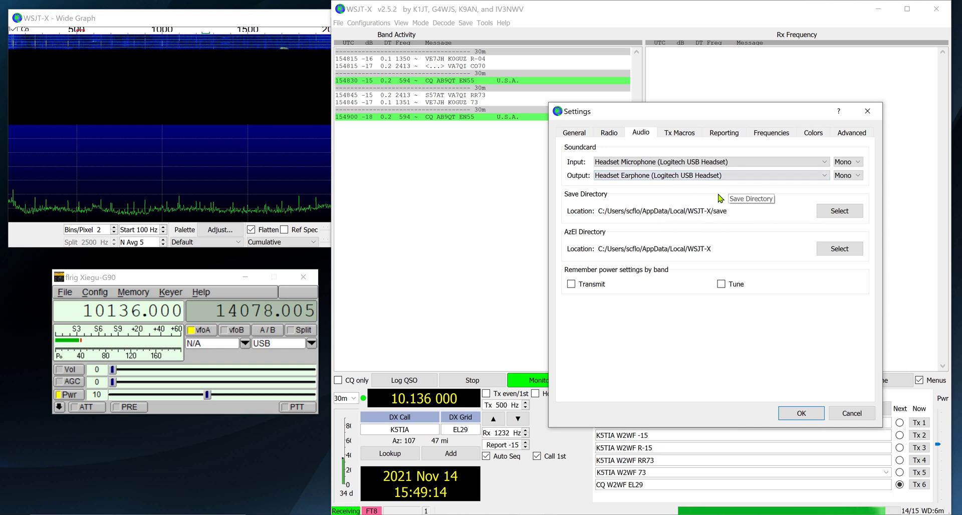
left_click(802, 414)
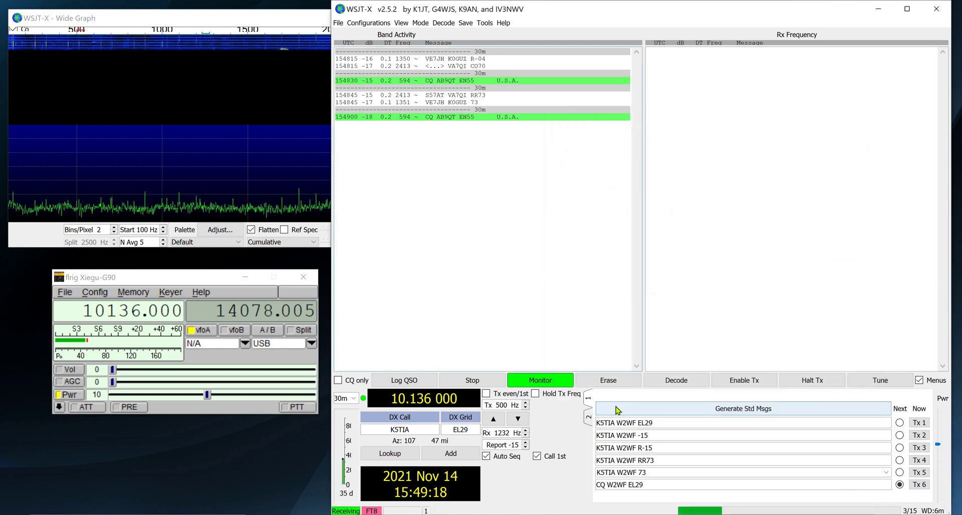
Change the operating band to 40m at 7.074 MHz and return it to 30m.
left_click(356, 400)
left_click(361, 425)
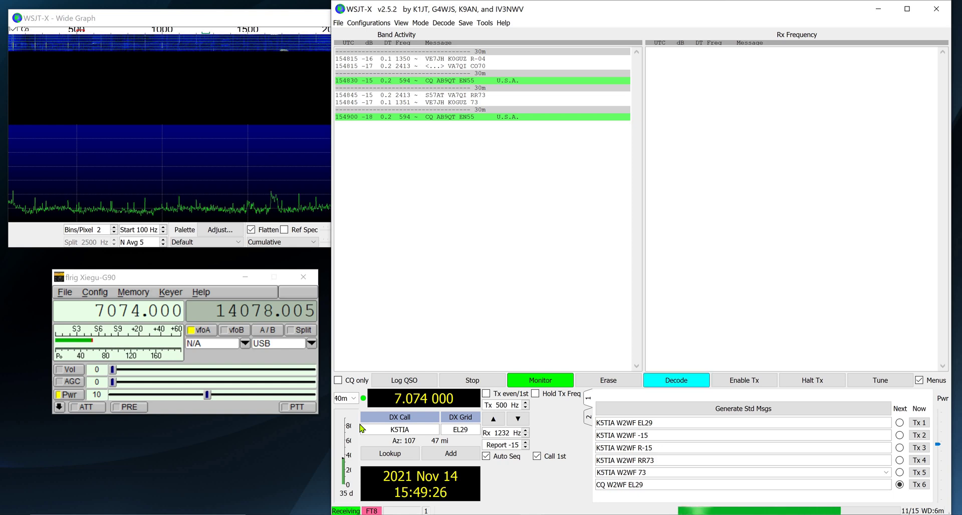
left_click(348, 398)
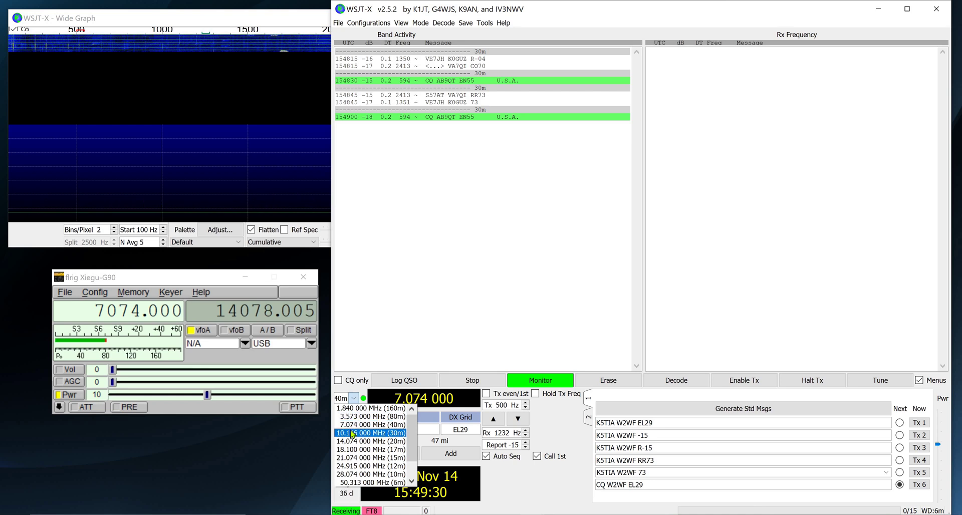
left_click(353, 433)
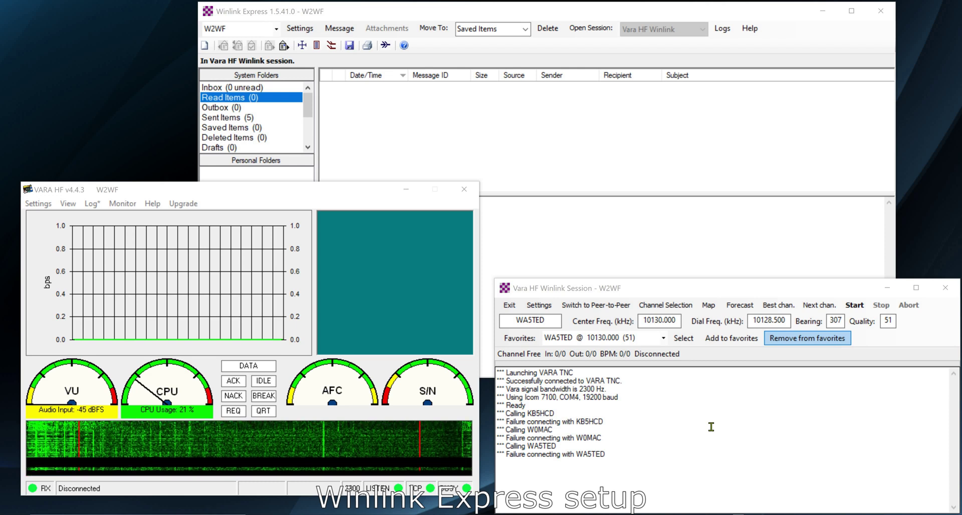
Switch to Winlink Express and review the Vara HF Winlink session's radio model, control port and PTT port settings.
left_click(550, 309)
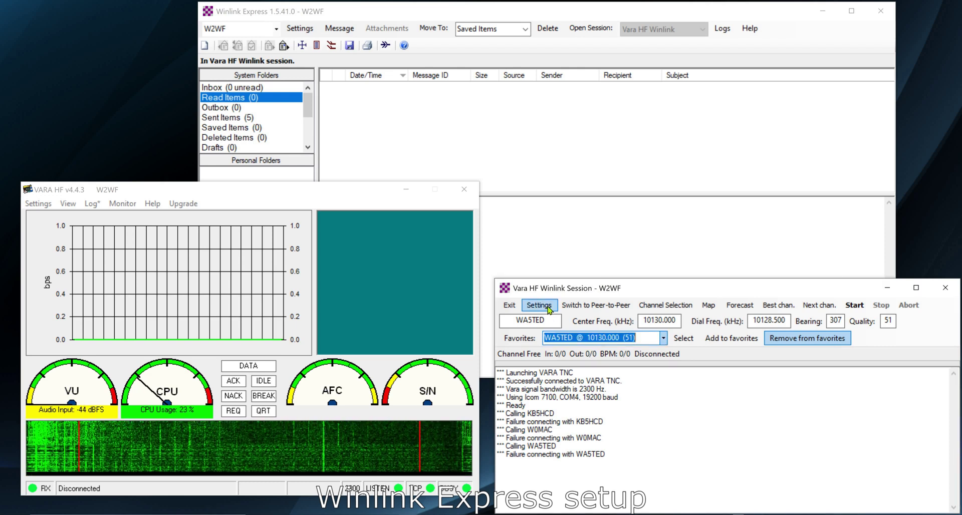
left_click(549, 309)
left_click(550, 332)
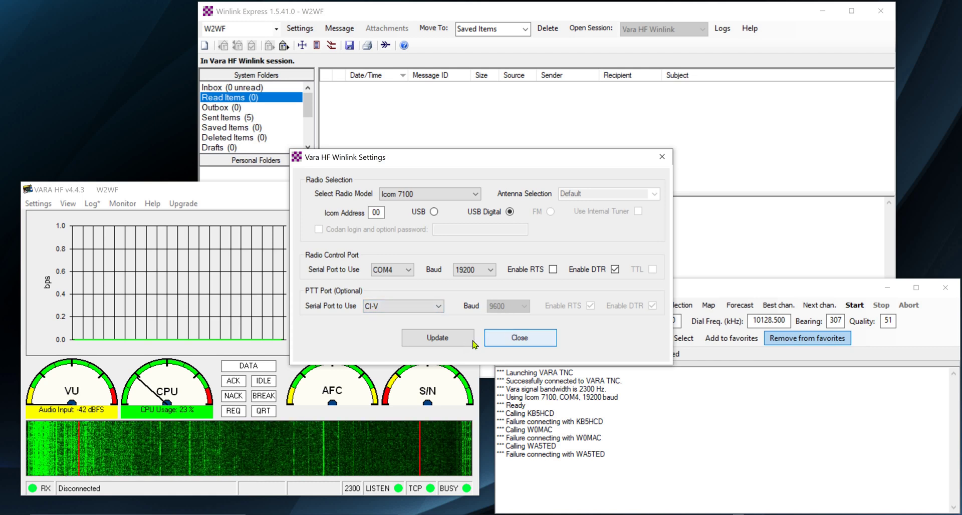
left_click(520, 337)
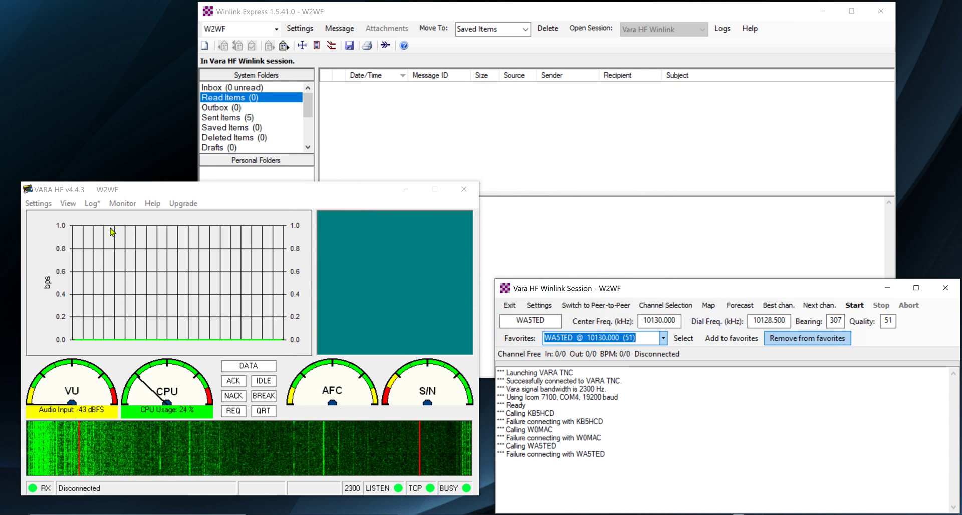
Review the input and output devices in the VARA HF soundcard setup.
left_click(37, 204)
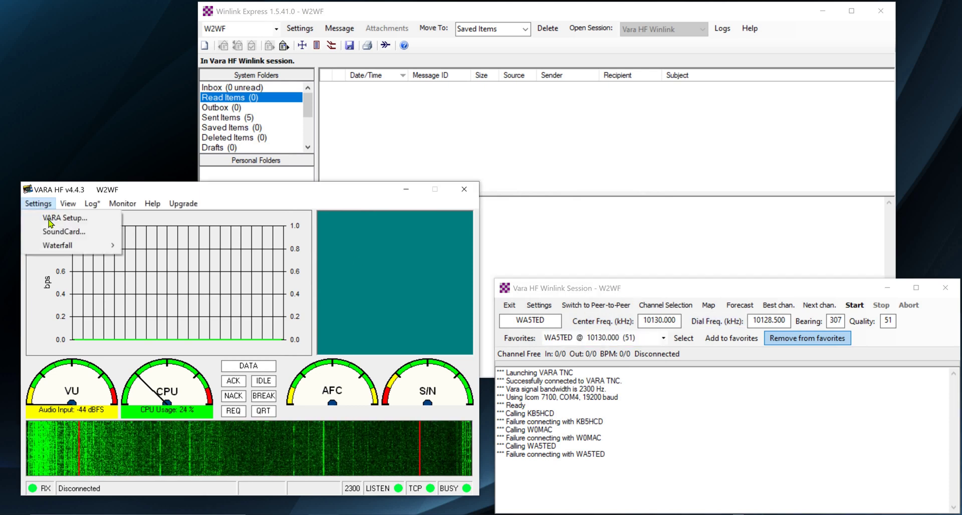
left_click(43, 230)
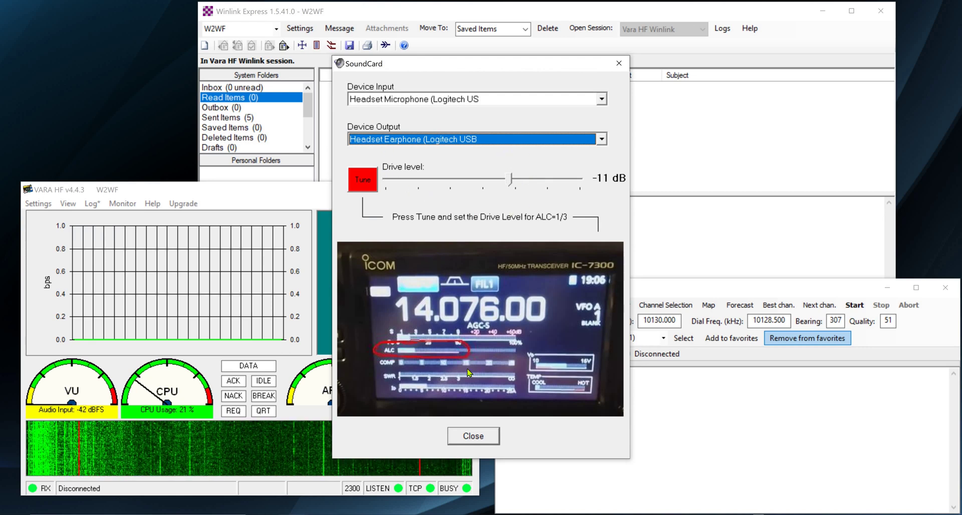
left_click(475, 435)
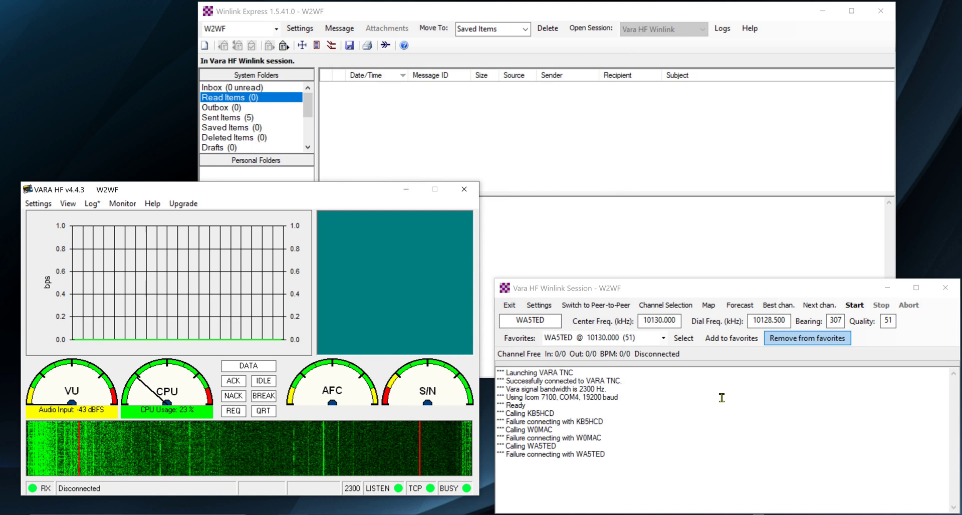
Select the favorite channel KB5HCD at 14103.200 kHz in the Vara HF Winlink session.
left_click(664, 341)
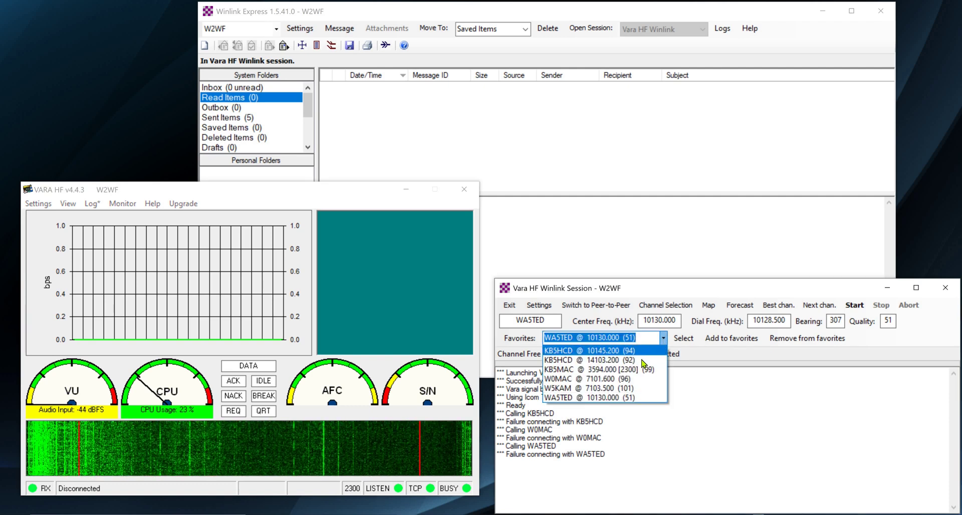
key("Escape")
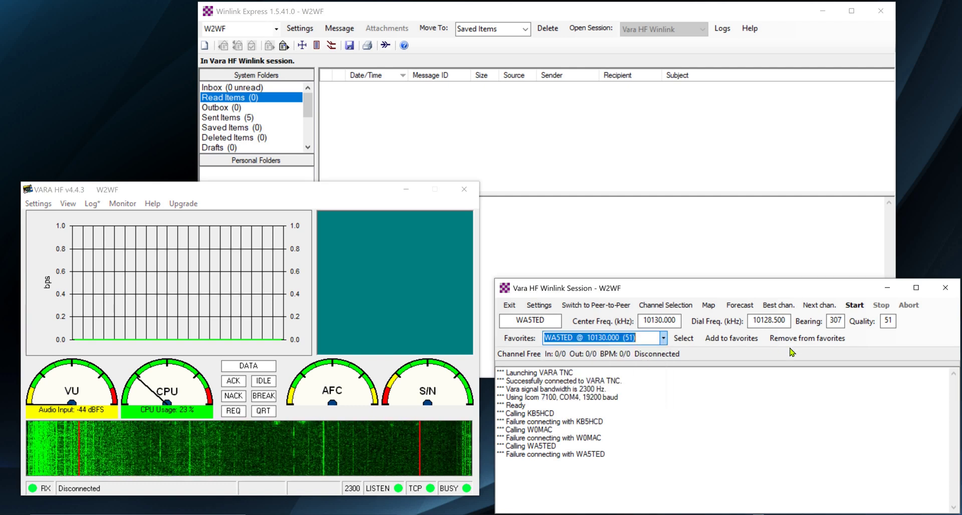
key("Up")
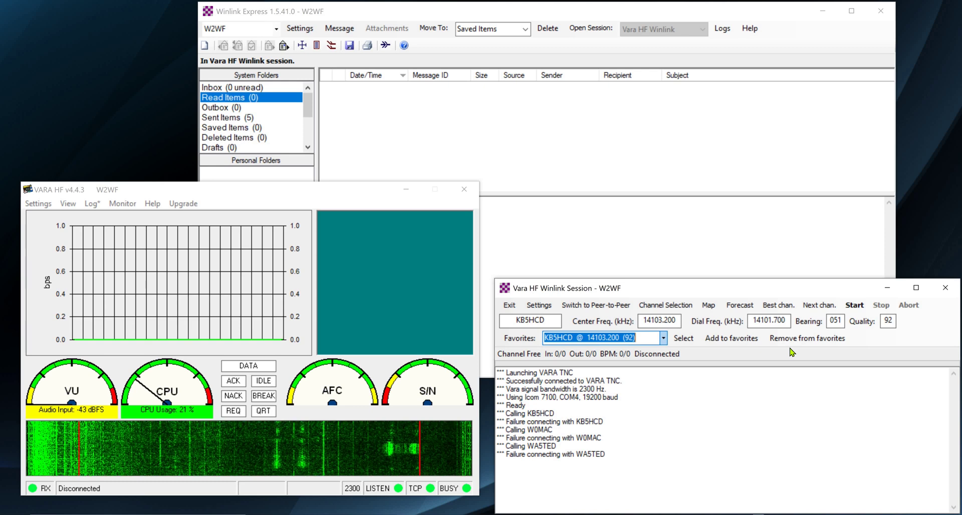
Try VARA HF soundcard drive levels of -6 dB and -16 dB, and set the level back to -11 dB.
left_click(38, 204)
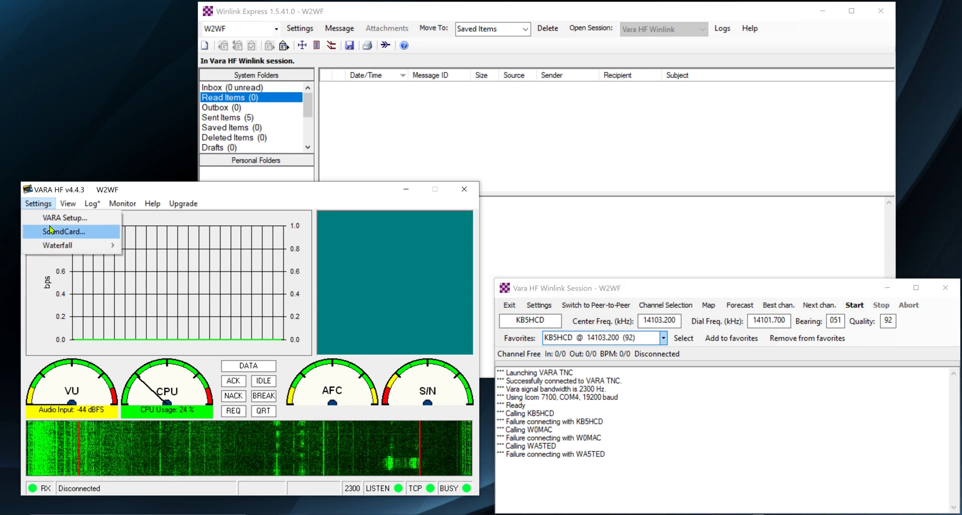
left_click(63, 232)
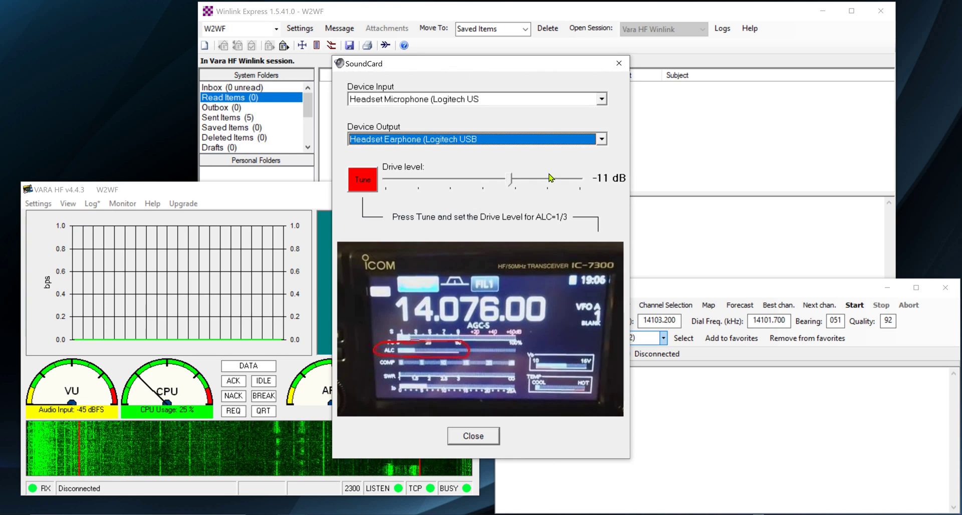
left_click(543, 181)
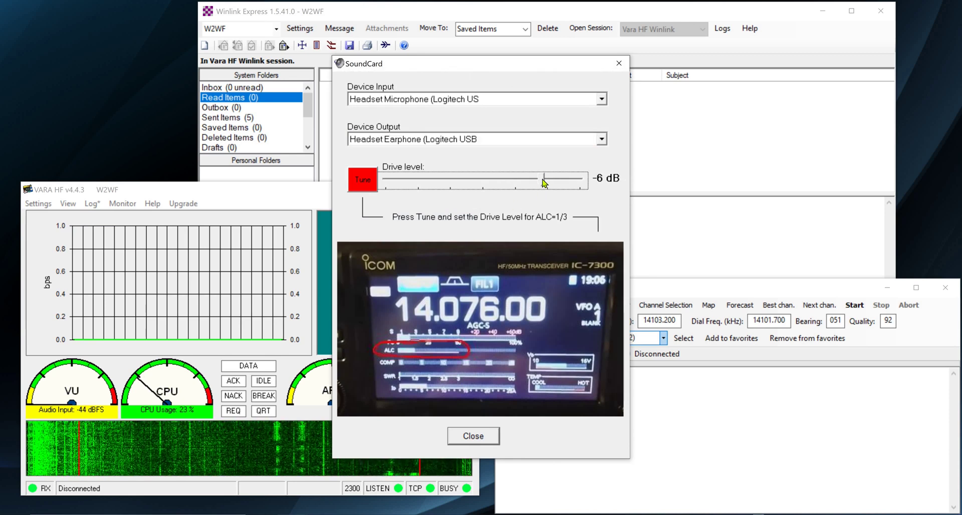
left_click(517, 180)
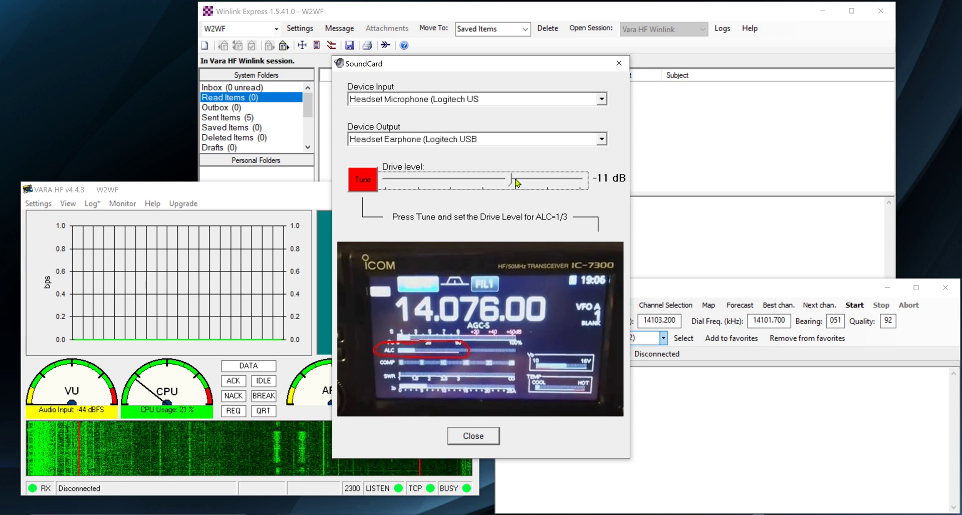
left_click_drag(517, 182, 480, 182)
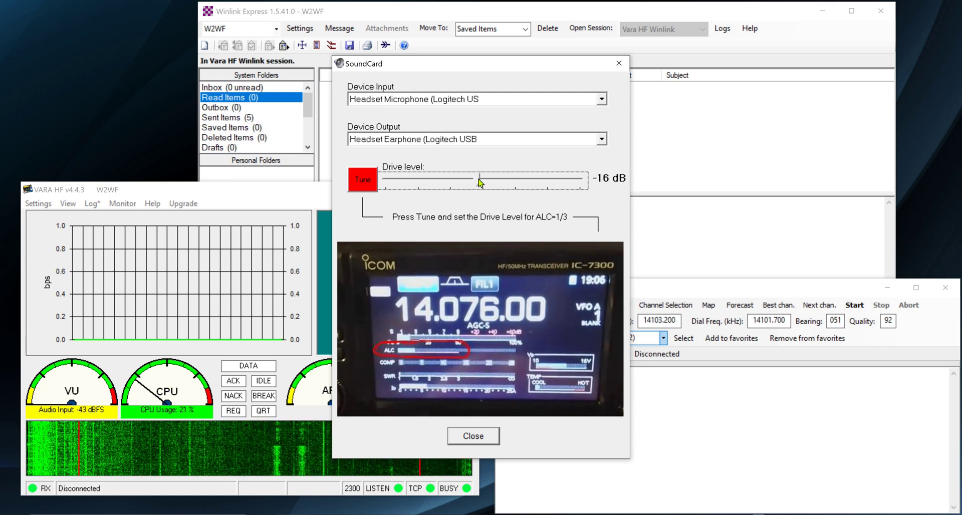
left_click(516, 185)
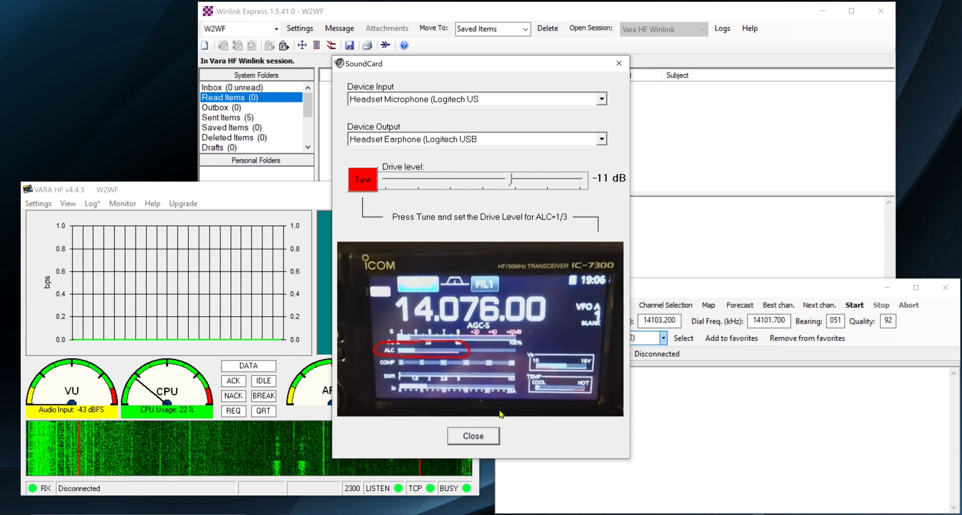
left_click(473, 436)
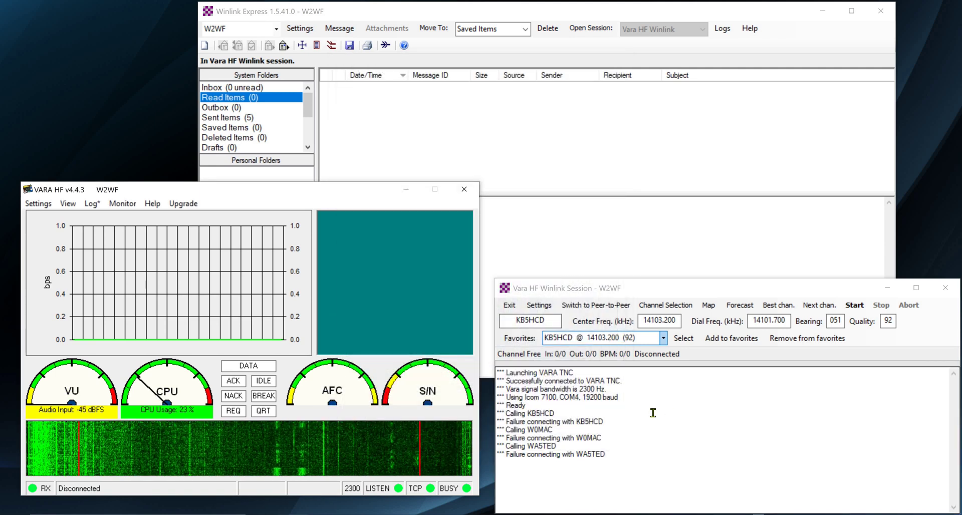